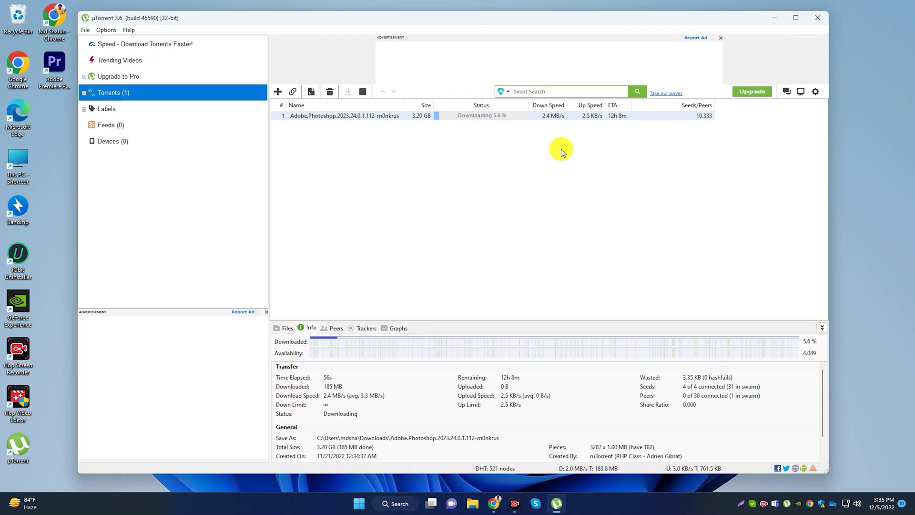
# Step: Pause the Photoshop torrent and set the maximum upload rate to 100 kB/s in the bandwidth preferences
pyautogui.rightClick(494, 118)
pyautogui.click(522, 209)
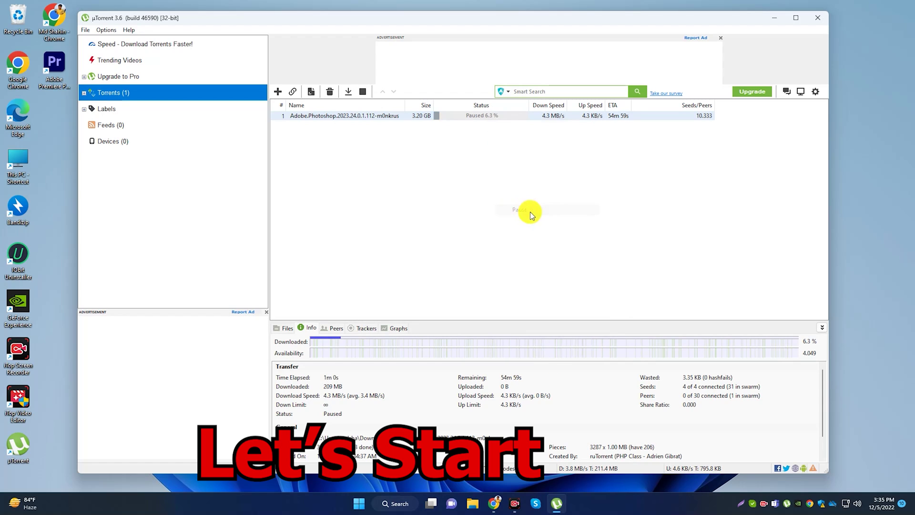
pyautogui.click(106, 30)
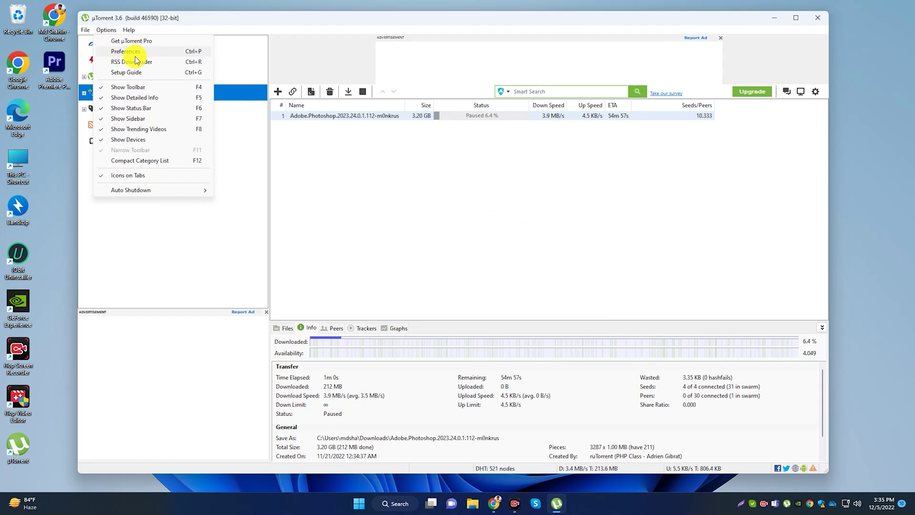
pyautogui.click(124, 44)
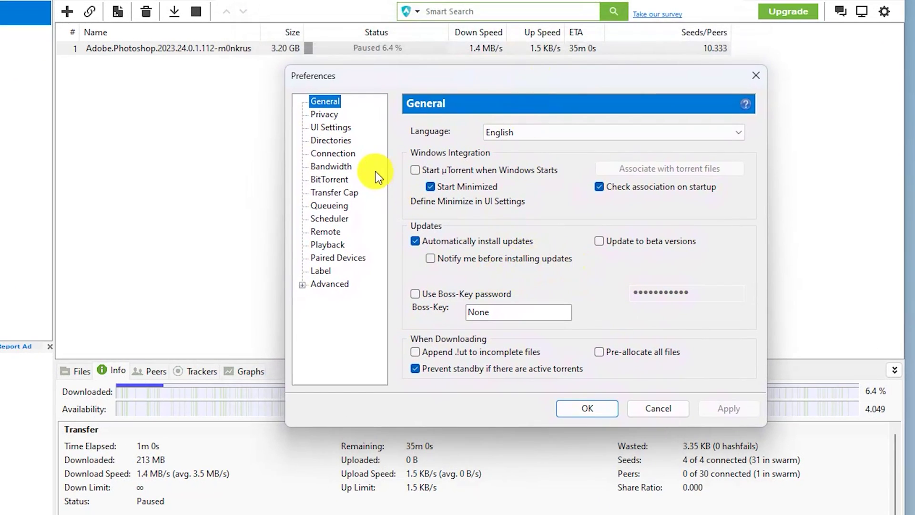
pyautogui.click(331, 168)
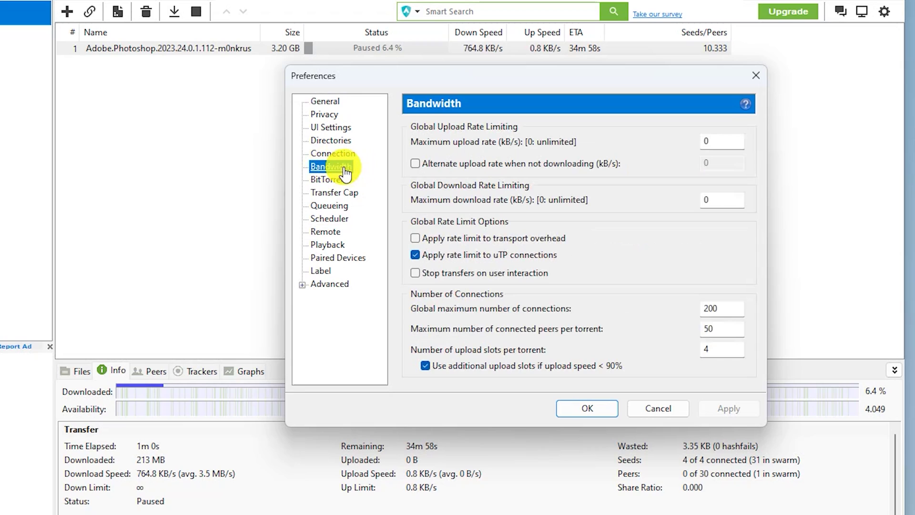
pyautogui.click(703, 145)
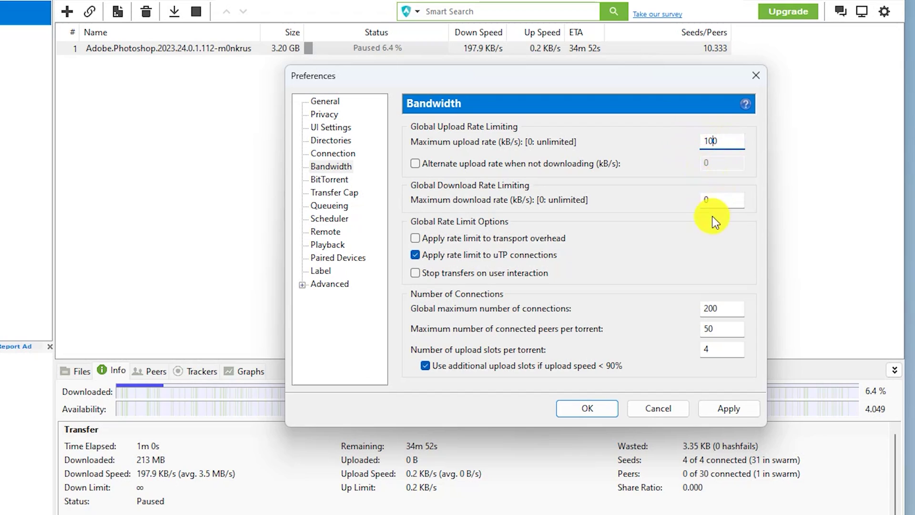
# Step: Set the global maximum number of connections to 2330 and the maximum connected peers per torrent to 250
pyautogui.click(723, 306)
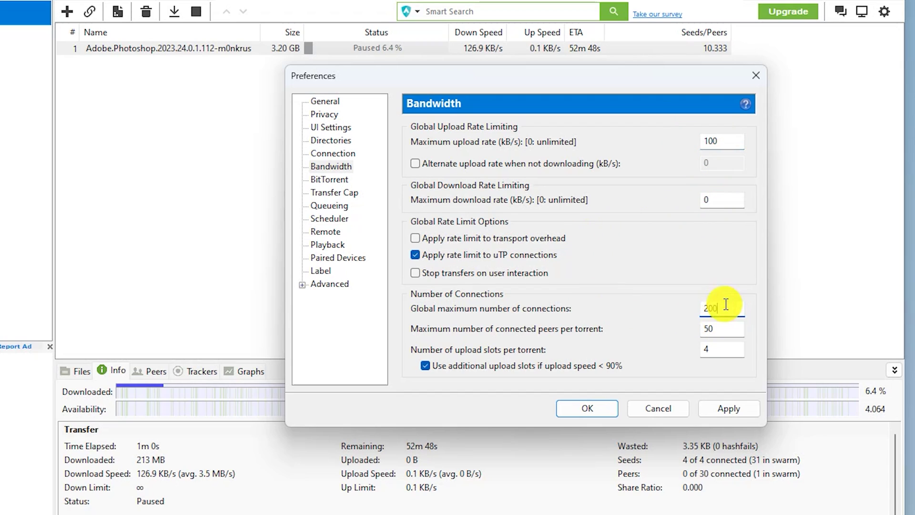
pyautogui.write('3')
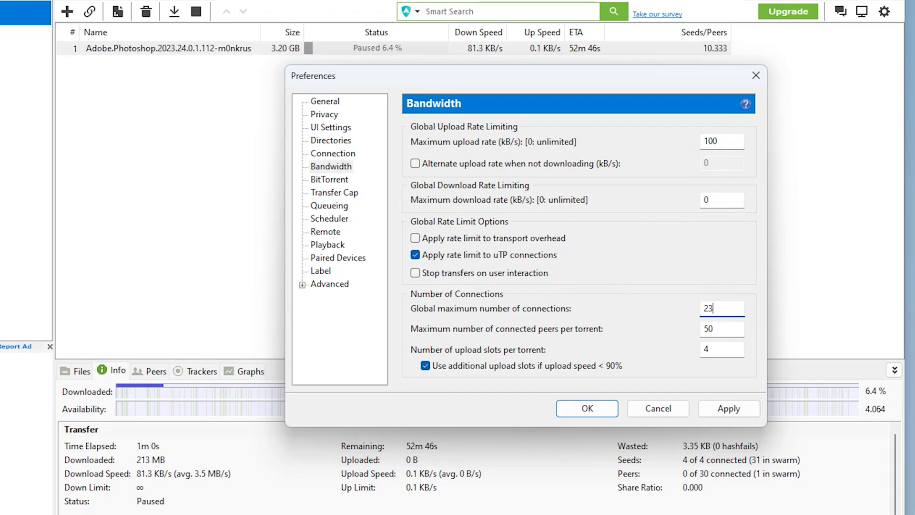
pyautogui.write('30')
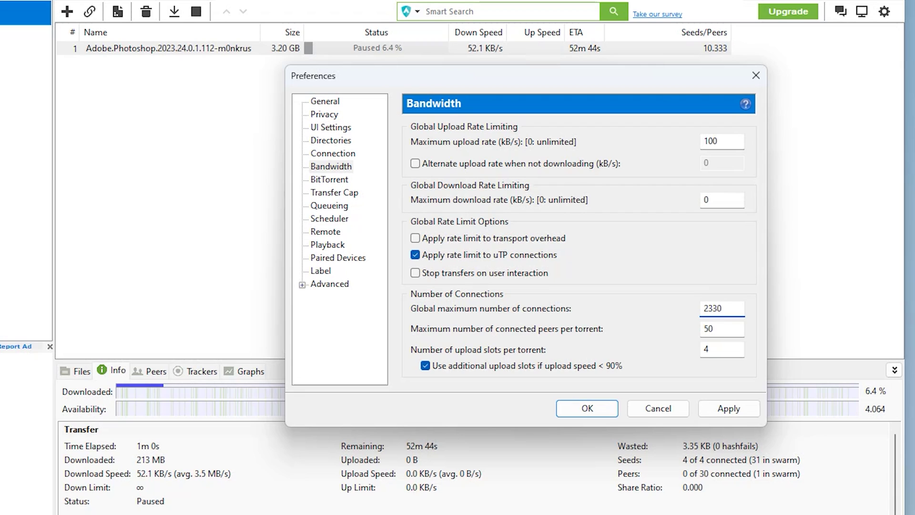
pyautogui.click(707, 327)
pyautogui.write('2')
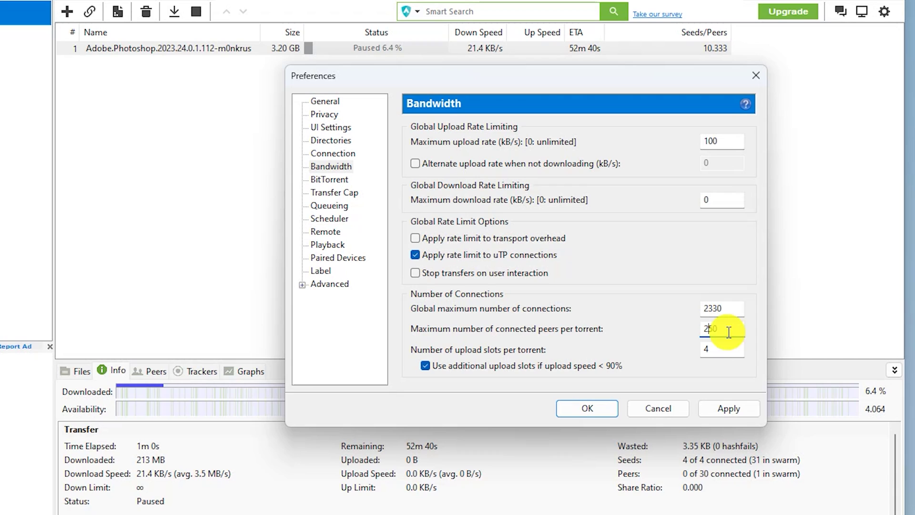
# Step: Set the upload slots per torrent to 14, apply the bandwidth settings, and turn off the rate limit for uTP connections
pyautogui.click(705, 351)
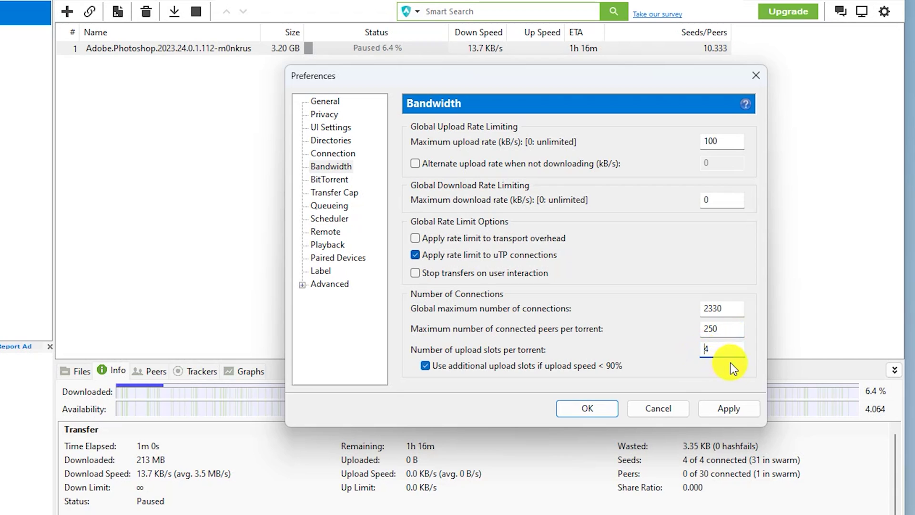
pyautogui.write('1')
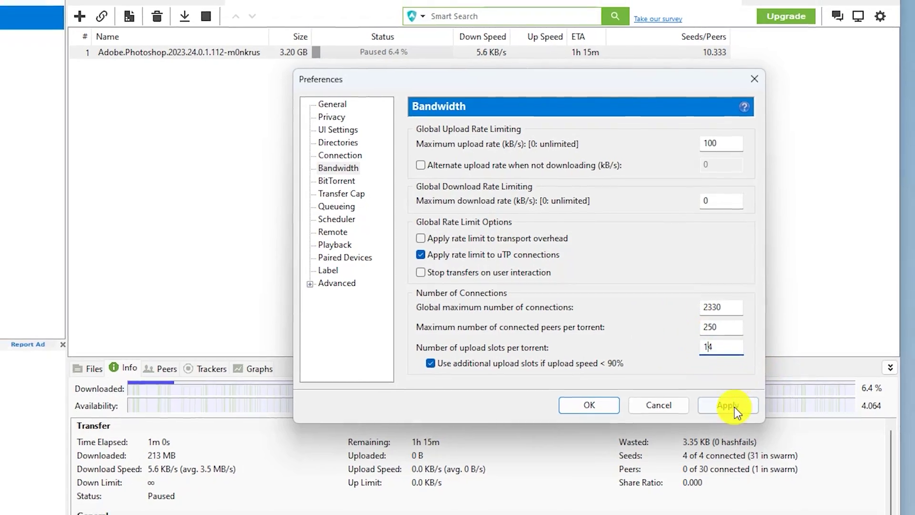
pyautogui.click(729, 408)
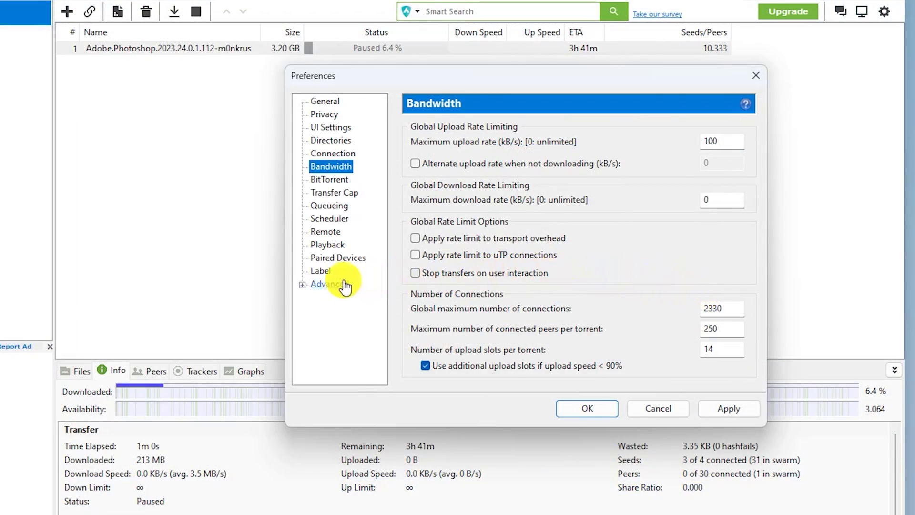
# Step: Set the advanced option bt.connect_speed to 80
pyautogui.click(319, 284)
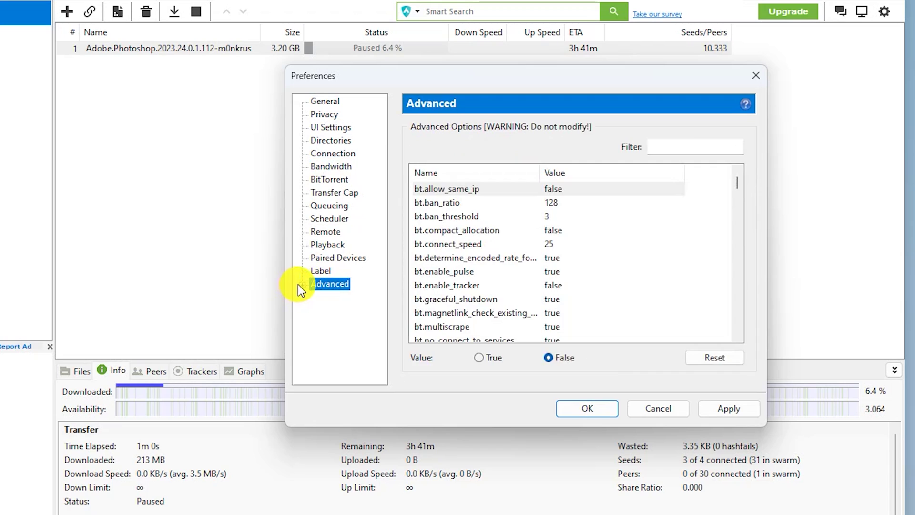
pyautogui.click(302, 285)
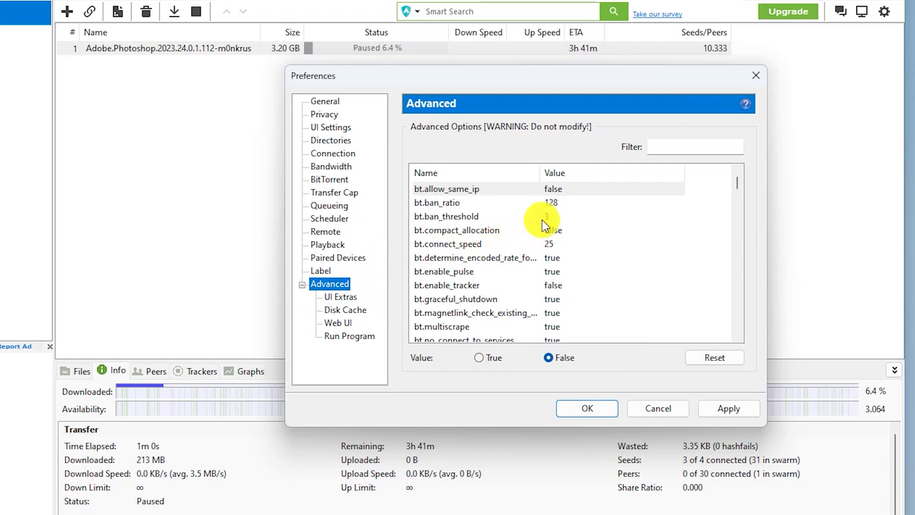
pyautogui.click(480, 244)
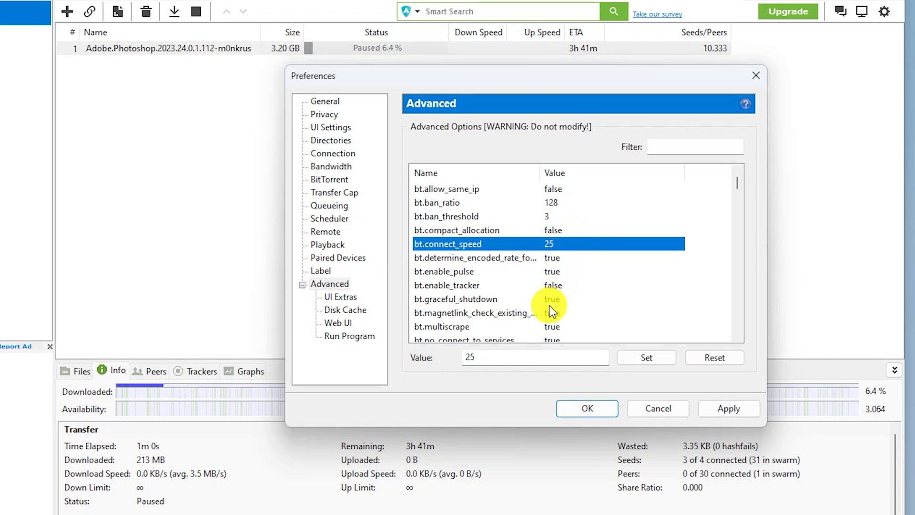
pyautogui.click(502, 360)
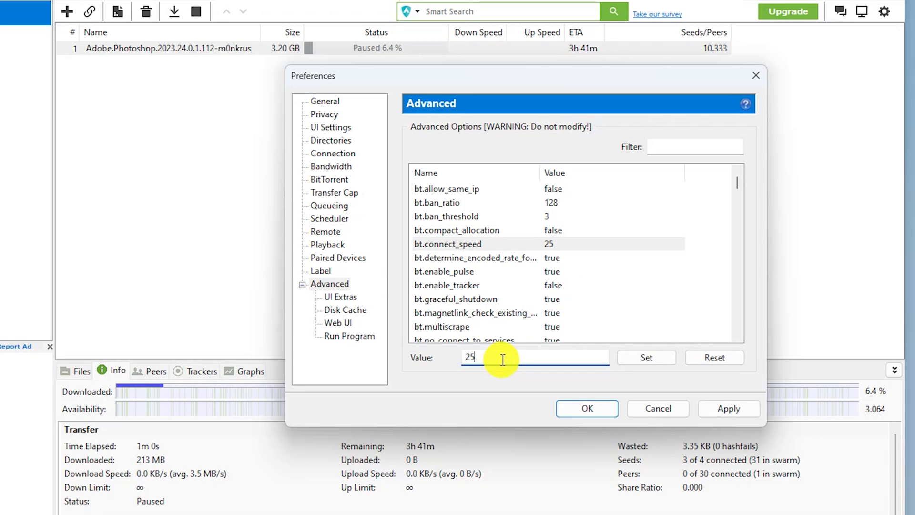
pyautogui.press('BackSpace')
pyautogui.write('80')
pyautogui.click(649, 358)
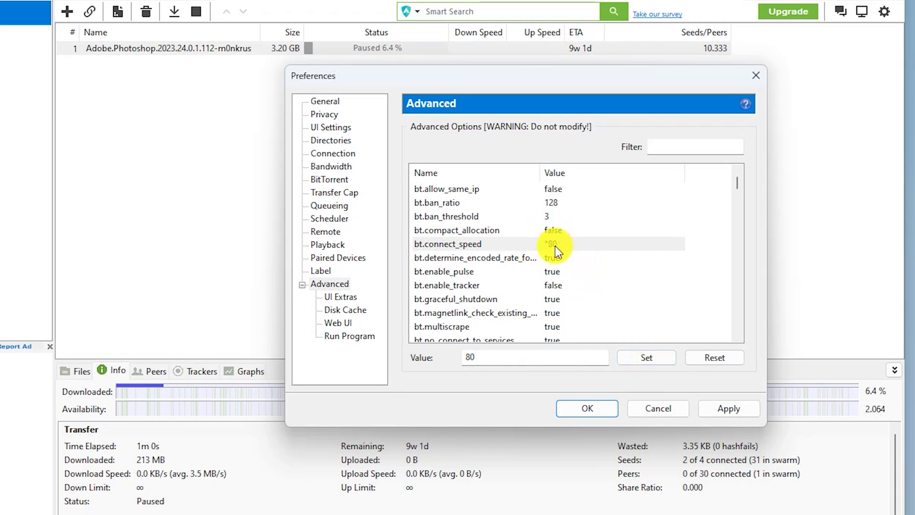
# Step: Set the advanced option net.max_halfopen to 100 and apply the advanced changes
pyautogui.scroll(-15, 582, 271)
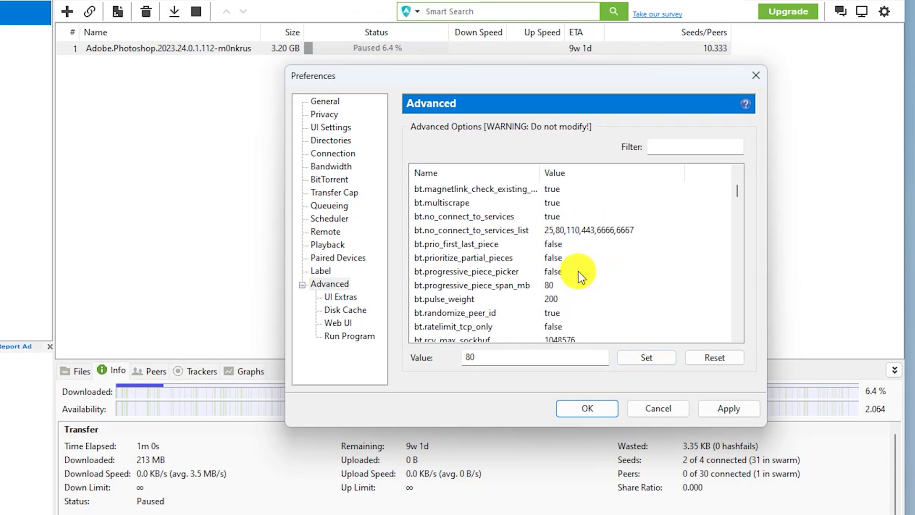
pyautogui.scroll(-20, 561, 268)
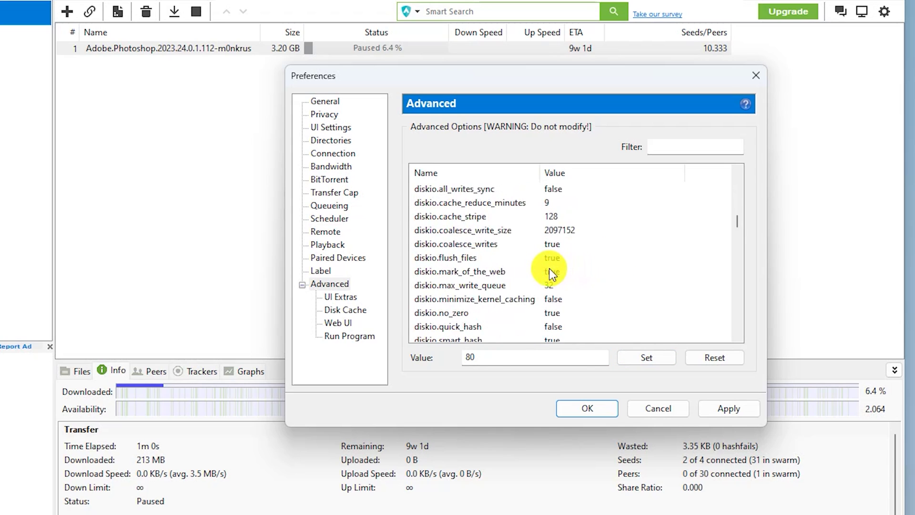
pyautogui.scroll(-12, 528, 270)
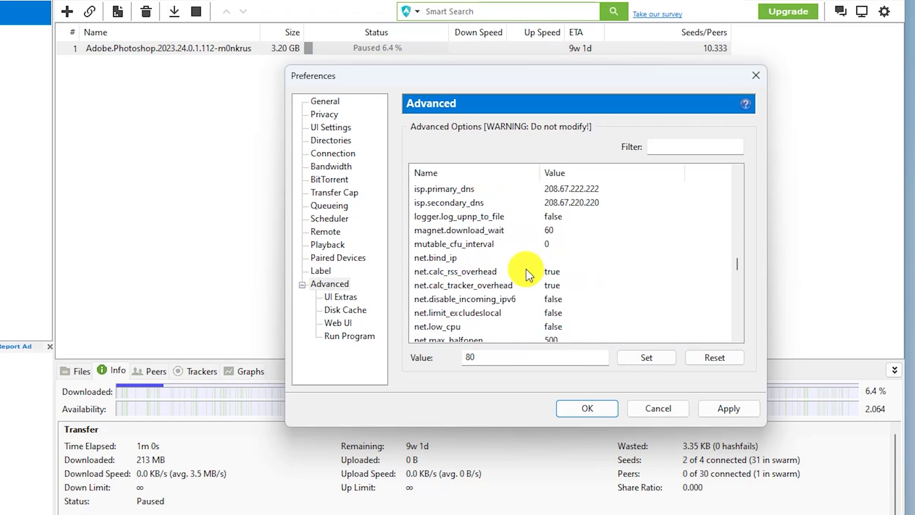
pyautogui.scroll(2, 499, 273)
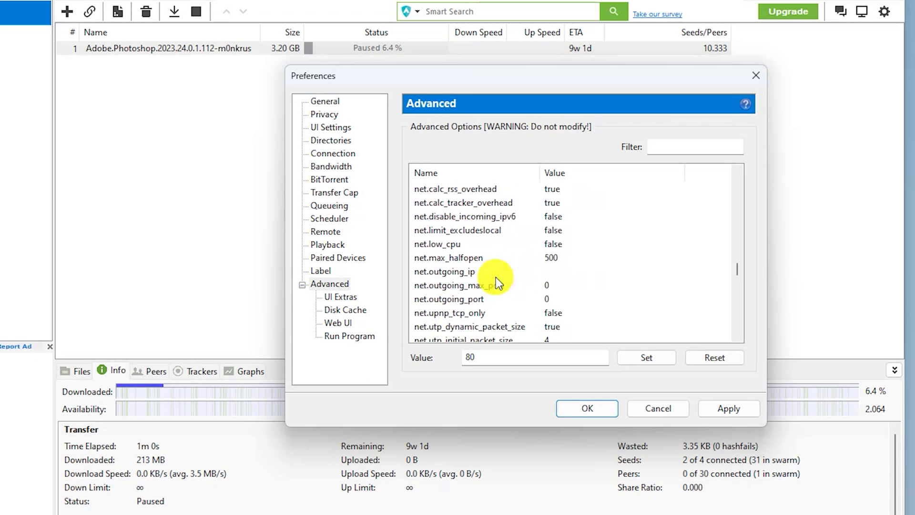
pyautogui.click(473, 259)
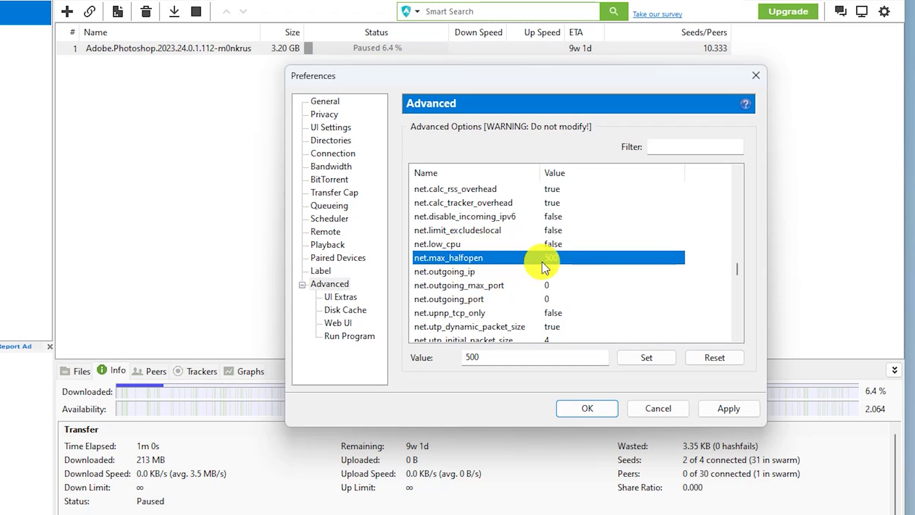
pyautogui.doubleClick(499, 361)
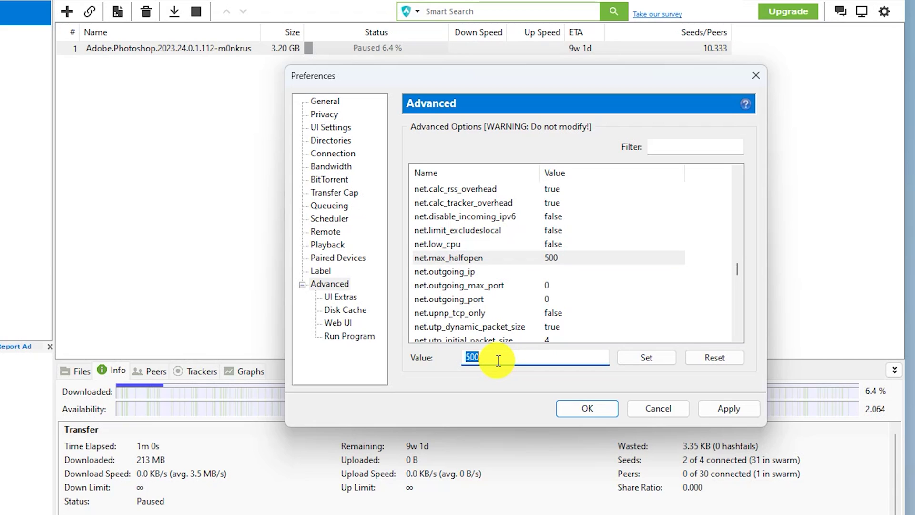
pyautogui.press('BackSpace')
pyautogui.write('100')
pyautogui.click(656, 356)
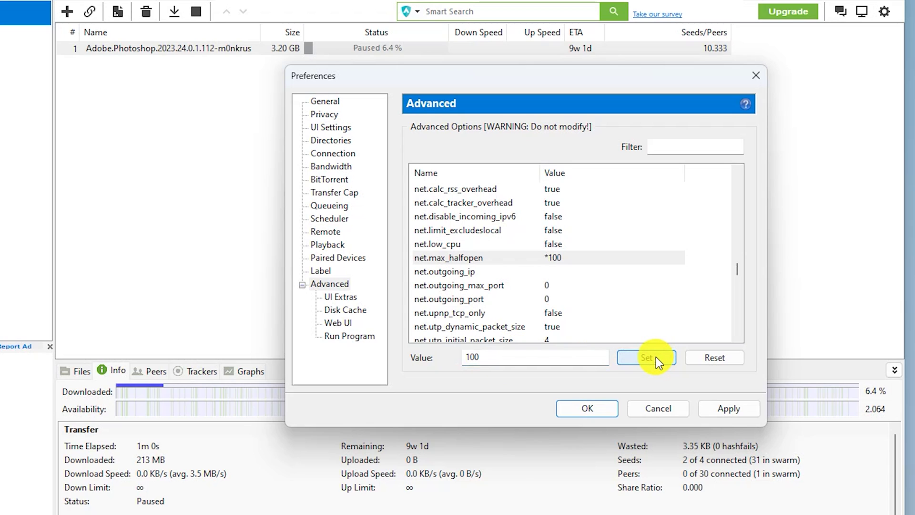
pyautogui.click(737, 409)
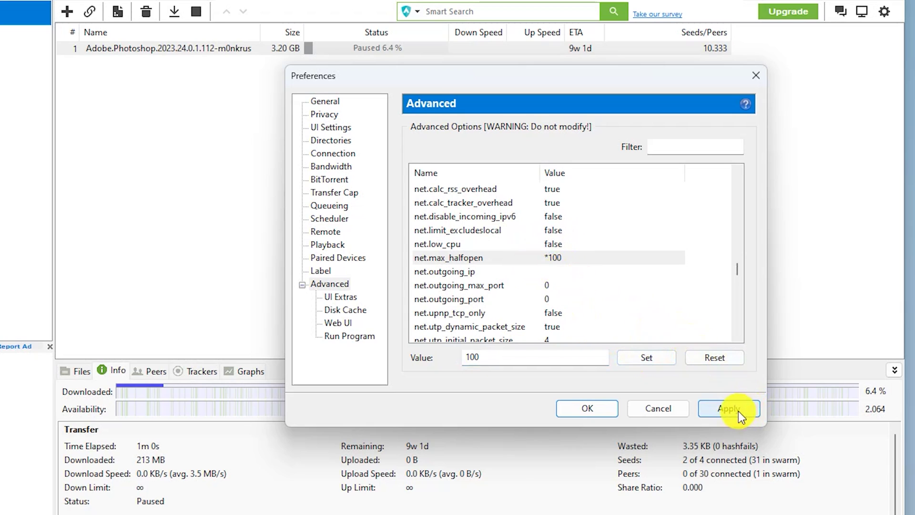
# Step: Set the maximum number of active torrents to 1 in the queueing preferences, then apply and close the preferences
pyautogui.click(302, 284)
pyautogui.click(319, 210)
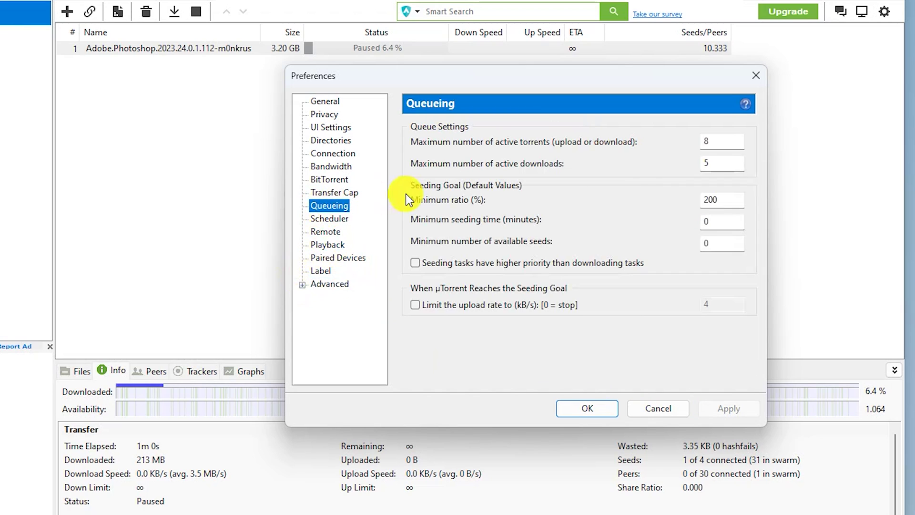
pyautogui.click(728, 139)
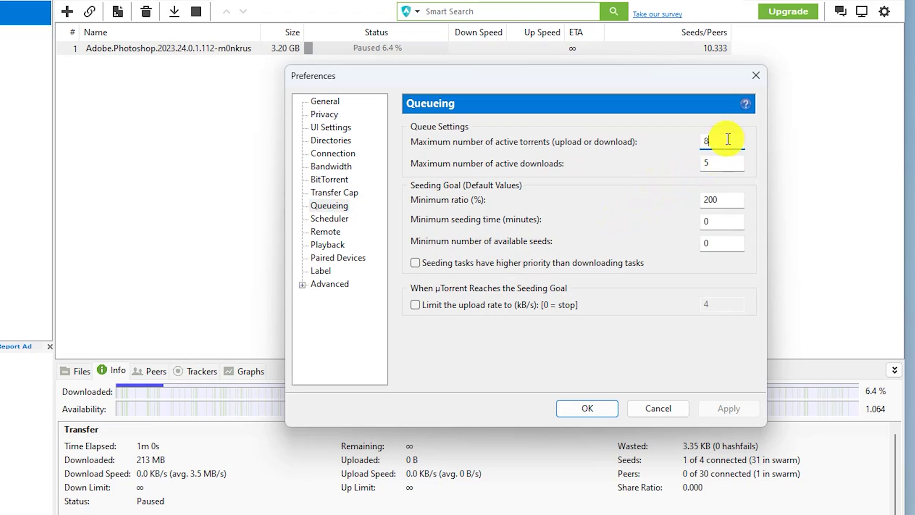
pyautogui.press('BackSpace')
pyautogui.write('1')
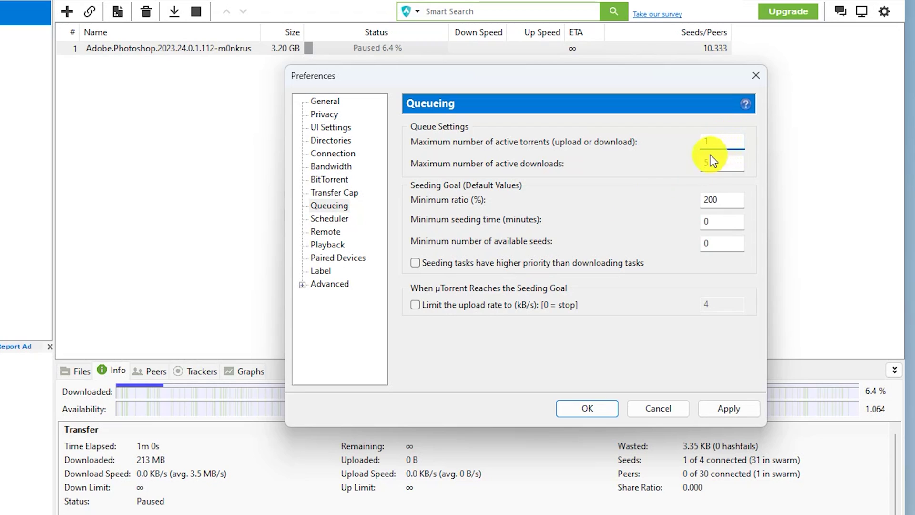
pyautogui.click(732, 412)
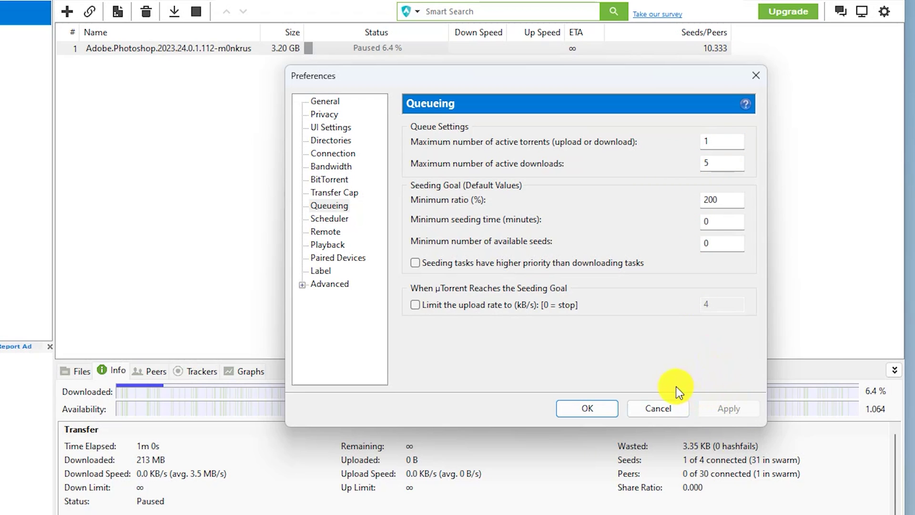
pyautogui.click(590, 405)
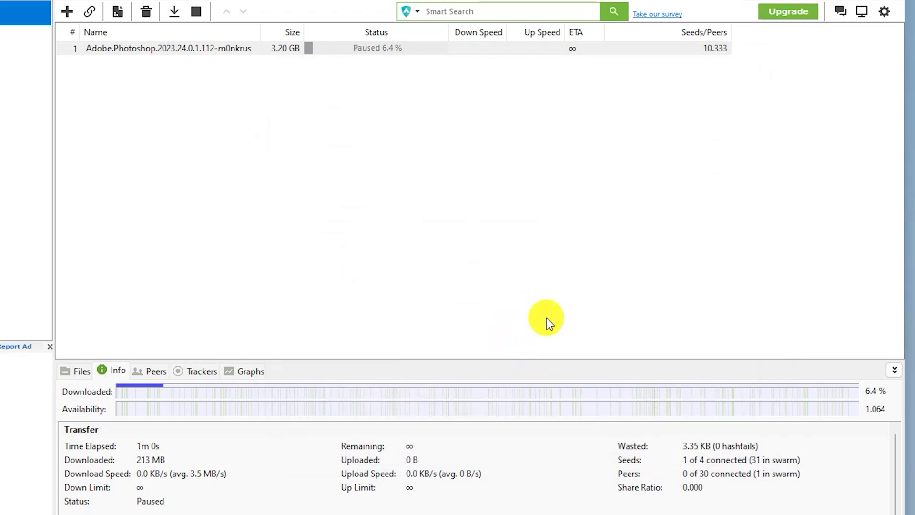
# Step: Force start the paused Photoshop torrent and set its bandwidth allocation to High
pyautogui.rightClick(348, 51)
pyautogui.click(405, 160)
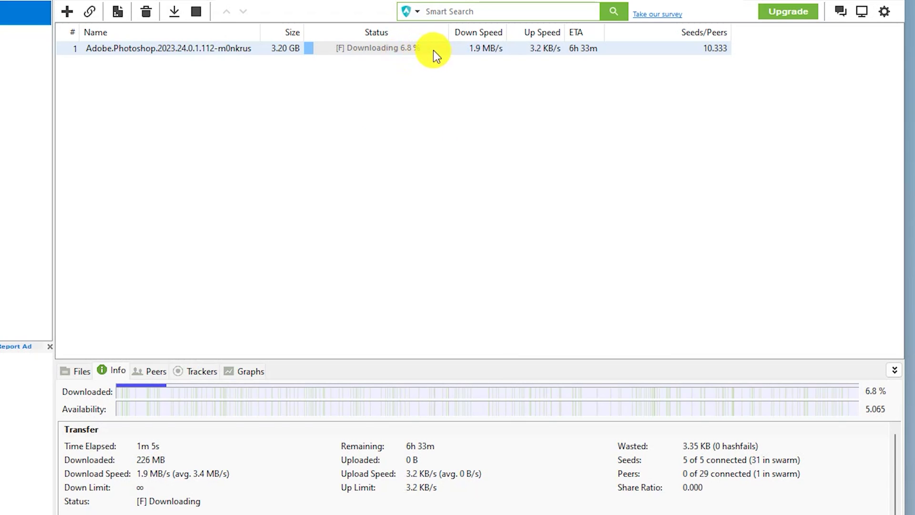
pyautogui.rightClick(460, 51)
pyautogui.moveTo(548, 282)
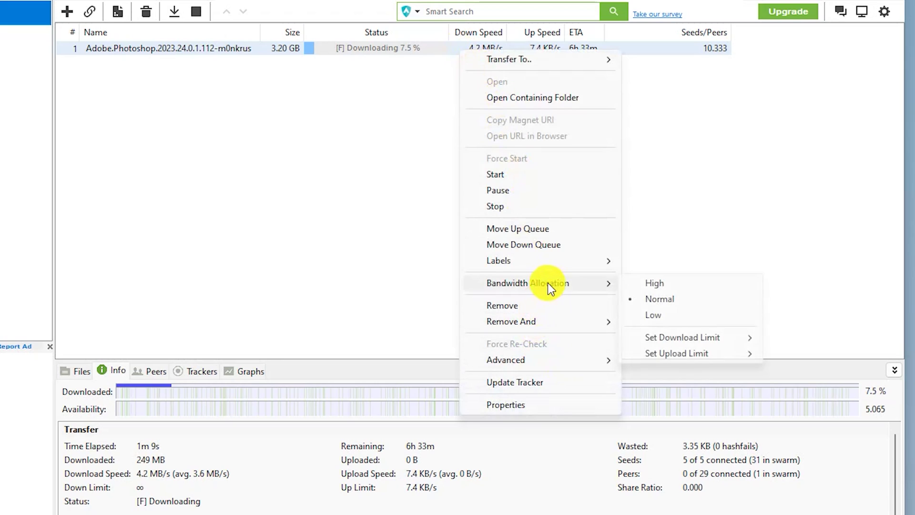
pyautogui.click(700, 286)
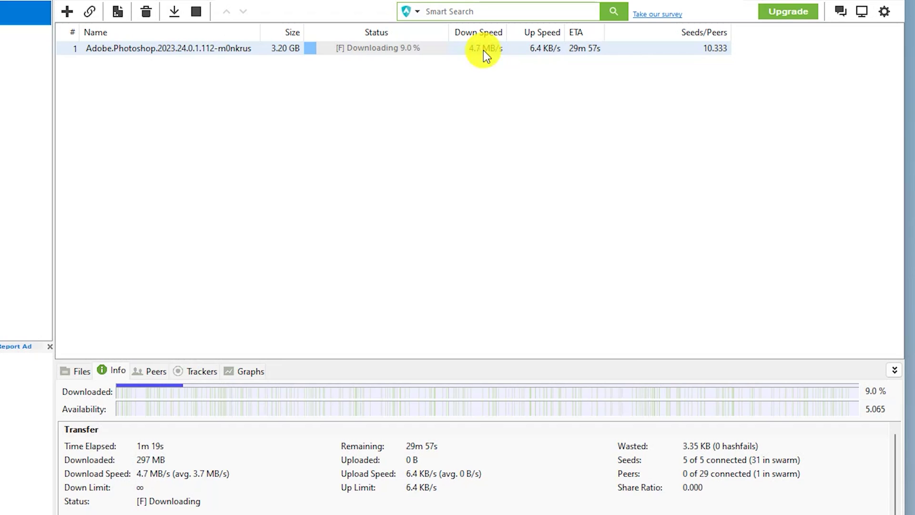
# Step: Pause the running Photoshop torrent download
pyautogui.rightClick(483, 50)
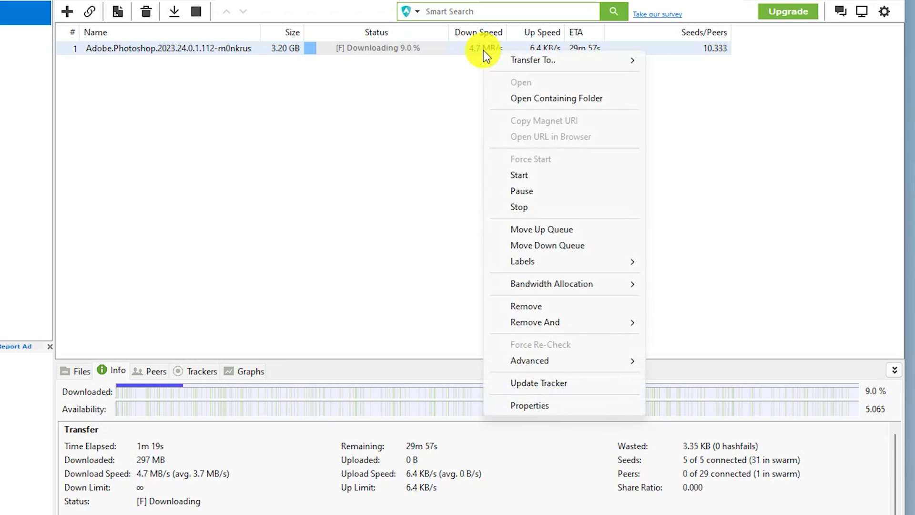
pyautogui.click(546, 196)
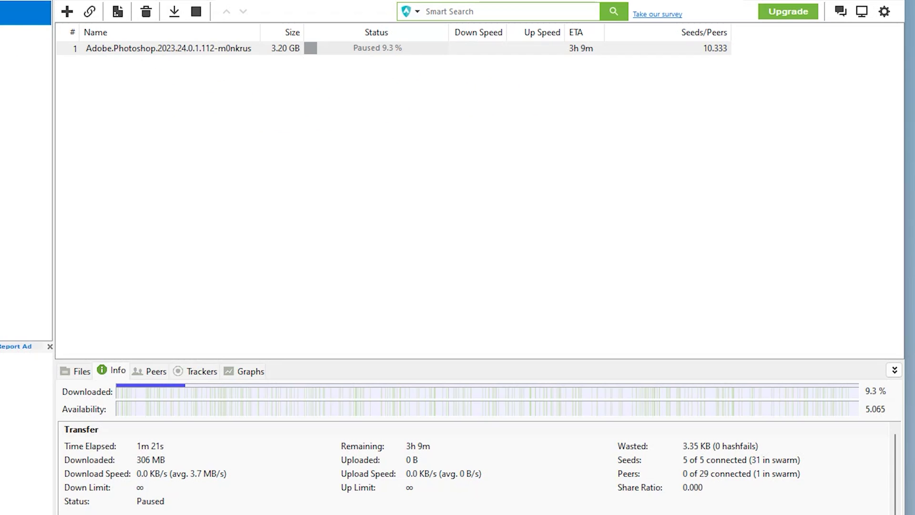
# Step: Enable UPnP port mapping in the connection preferences, then apply the change and close the preferences
pyautogui.hotkey('ctrl', 'p')
pyautogui.click(221, 171)
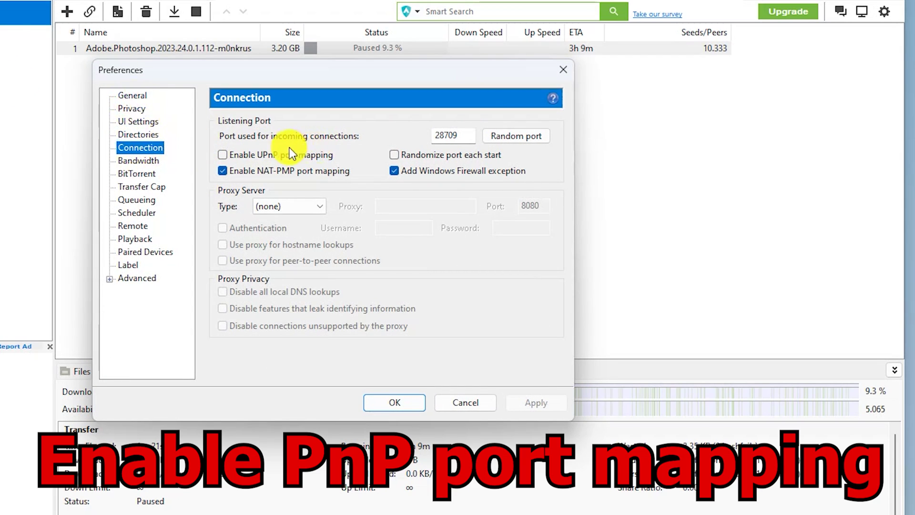
pyautogui.click(222, 154)
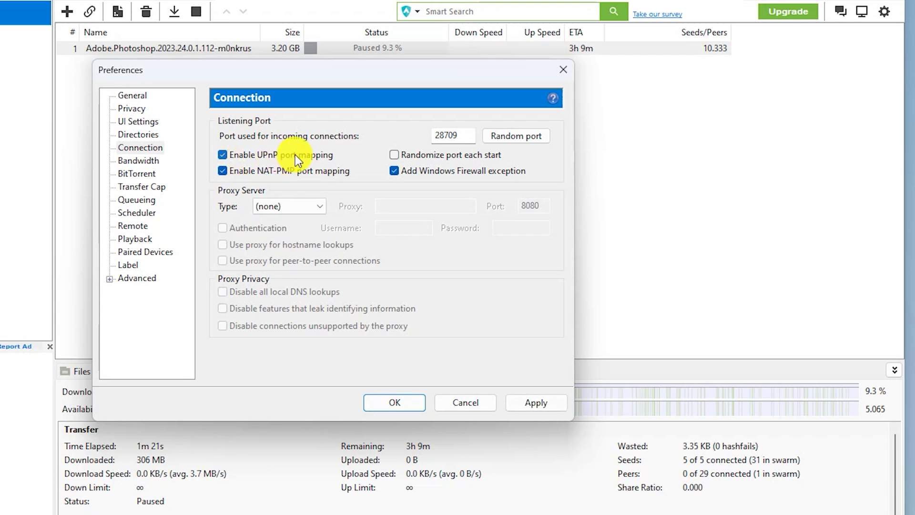
pyautogui.click(554, 403)
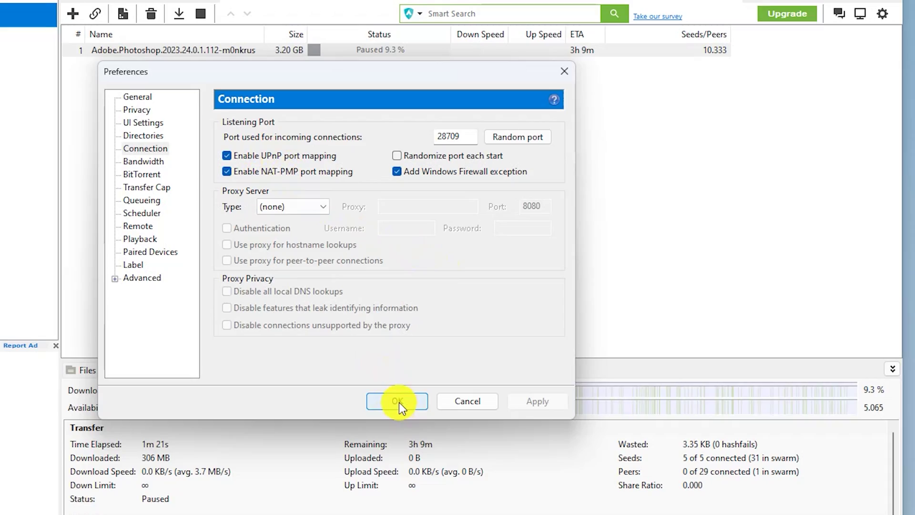
pyautogui.click(398, 402)
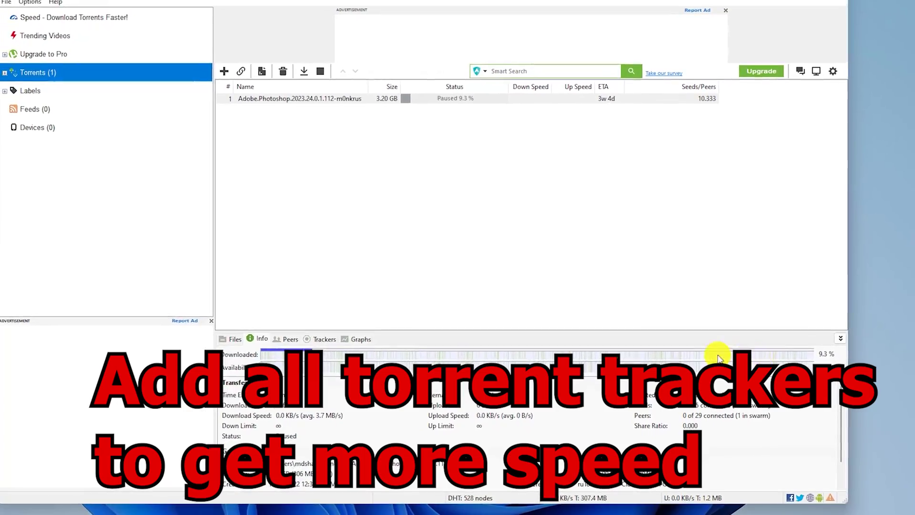
# Step: Open the Torrent Tracker List file from the desktop, copy all its tracker addresses and minimize Notepad
pyautogui.doubleClick(32, 113)
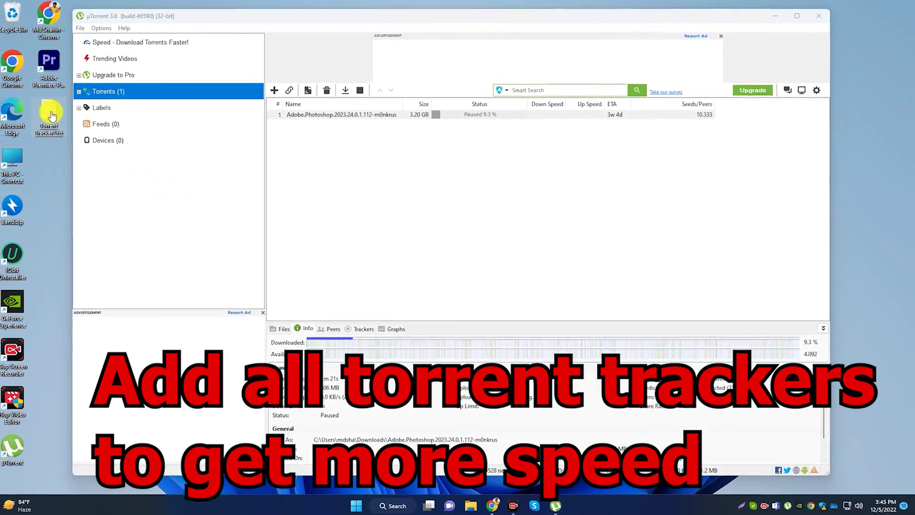
pyautogui.scroll(-5, 284, 234)
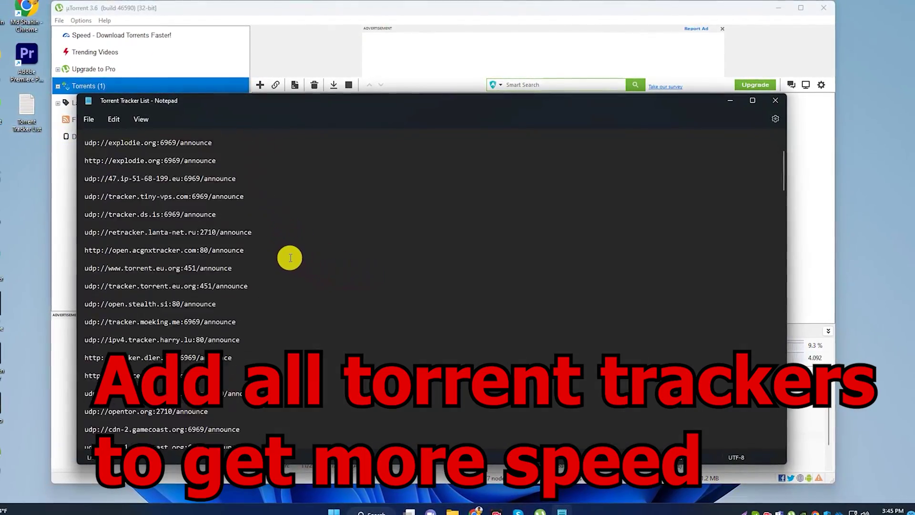
pyautogui.scroll(3, 288, 238)
pyautogui.hotkey('ctrl', 'a')
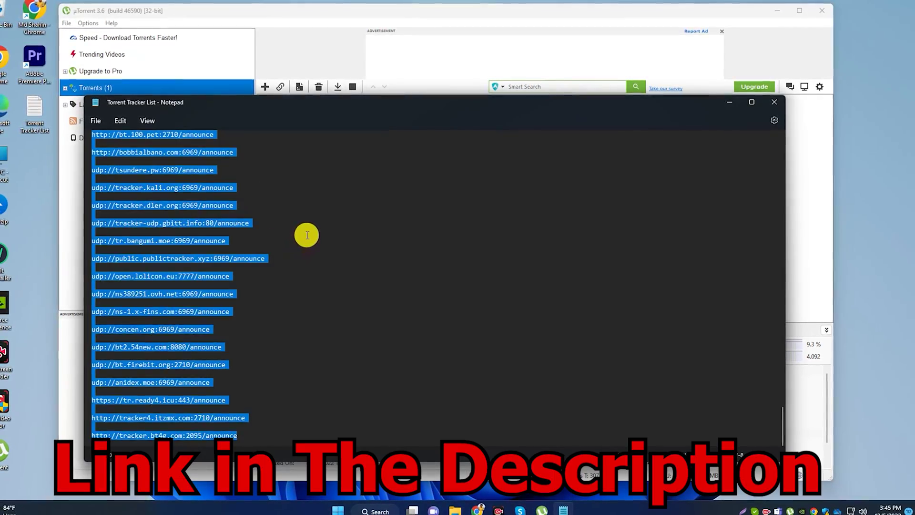
pyautogui.scroll(10, 224, 236)
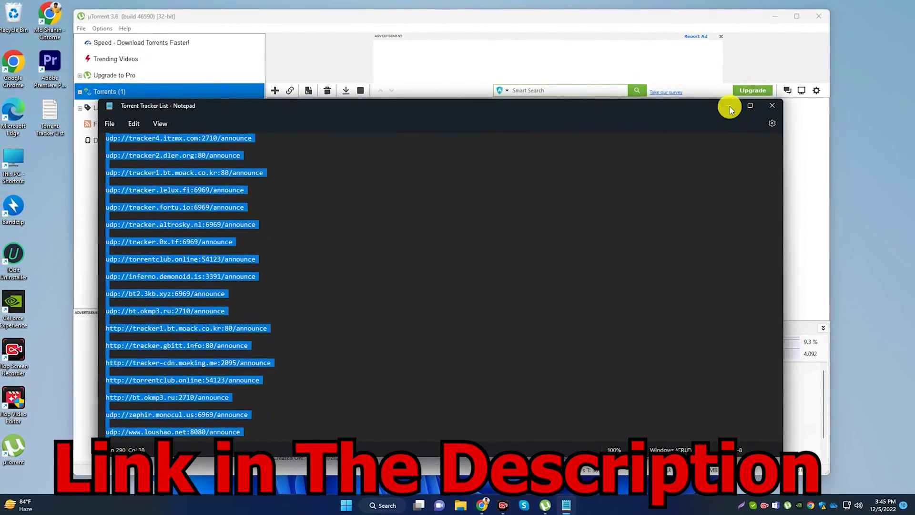
pyautogui.click(728, 105)
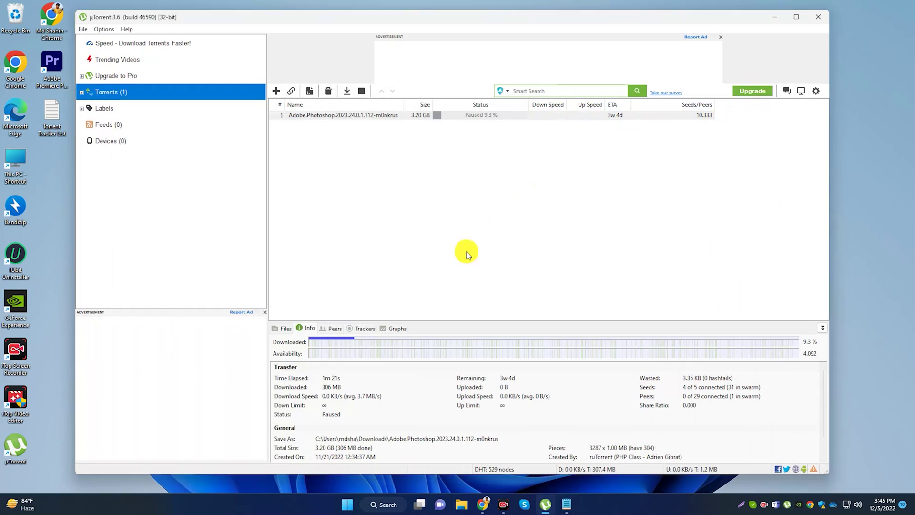
# Step: Replace all trackers in the Photoshop torrent's properties with the copied tracker list and confirm the properties
pyautogui.rightClick(466, 120)
pyautogui.click(398, 116)
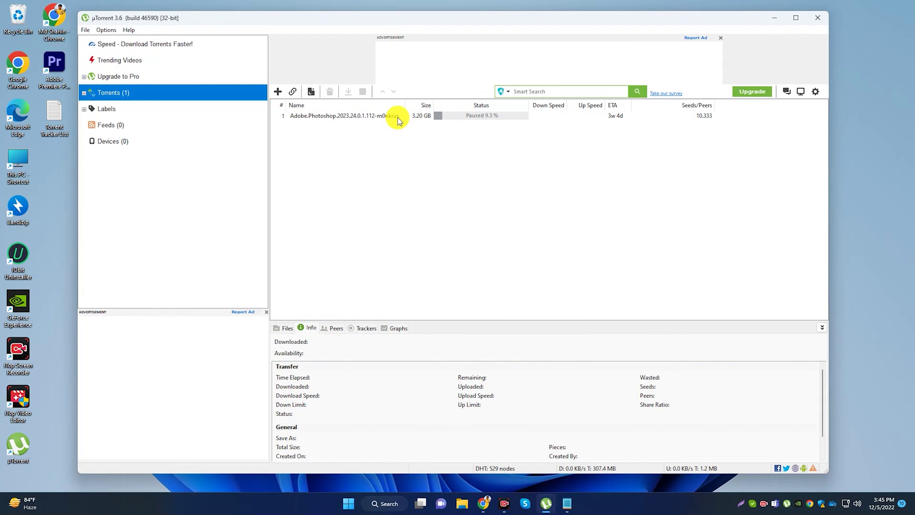
pyautogui.doubleClick(397, 117)
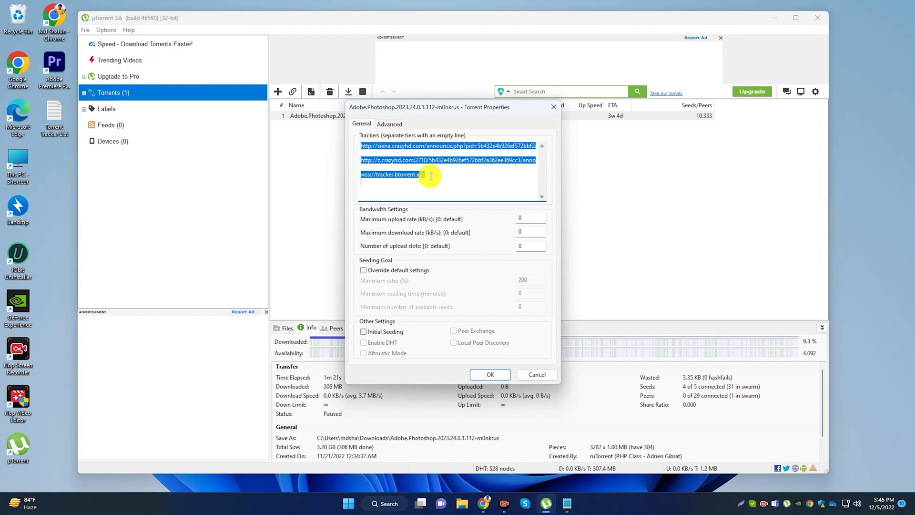
pyautogui.press('Delete')
pyautogui.hotkey('ctrl', 'v')
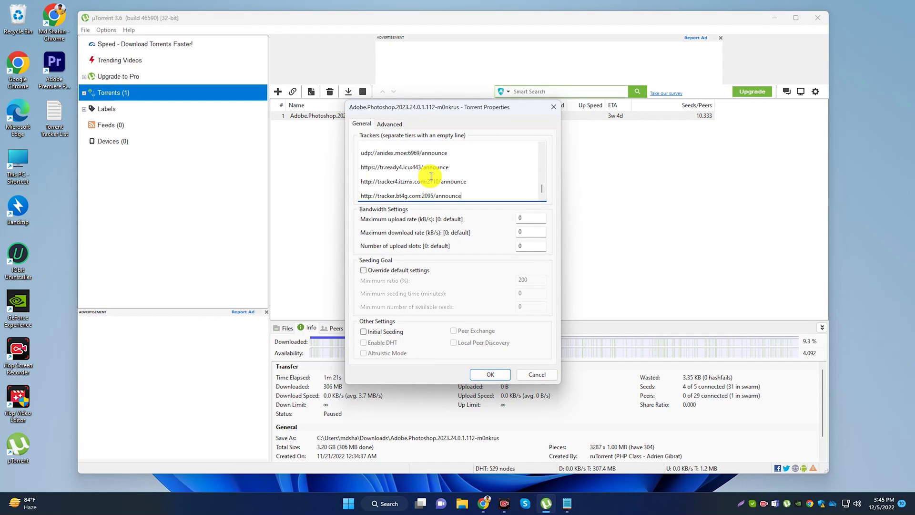
pyautogui.scroll(5, 430, 176)
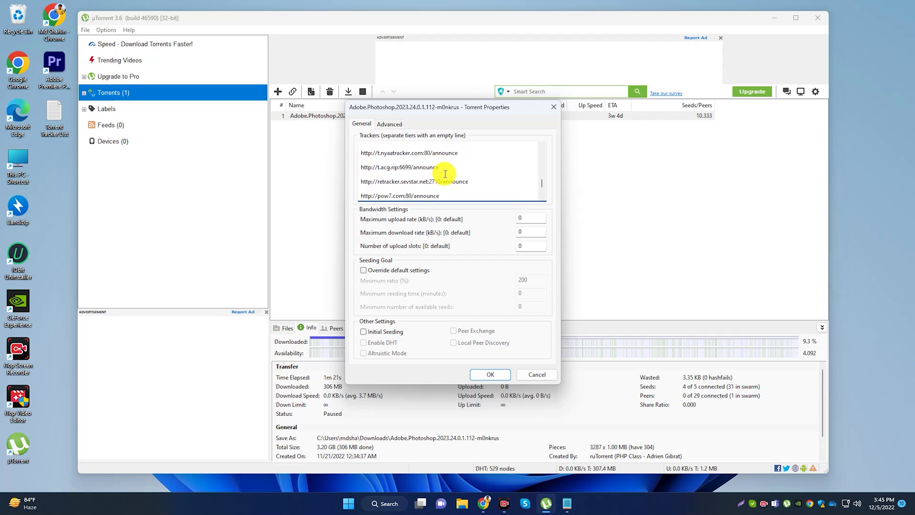
pyautogui.scroll(1, 445, 174)
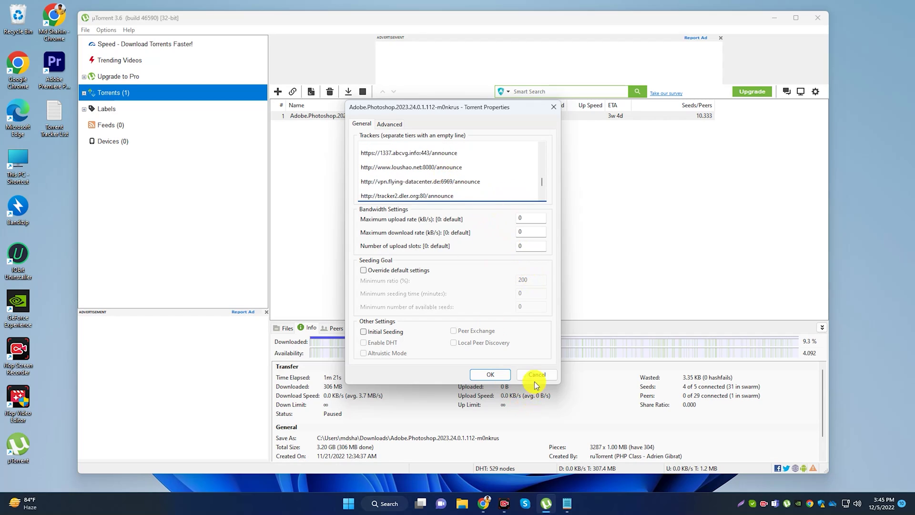
pyautogui.click(488, 375)
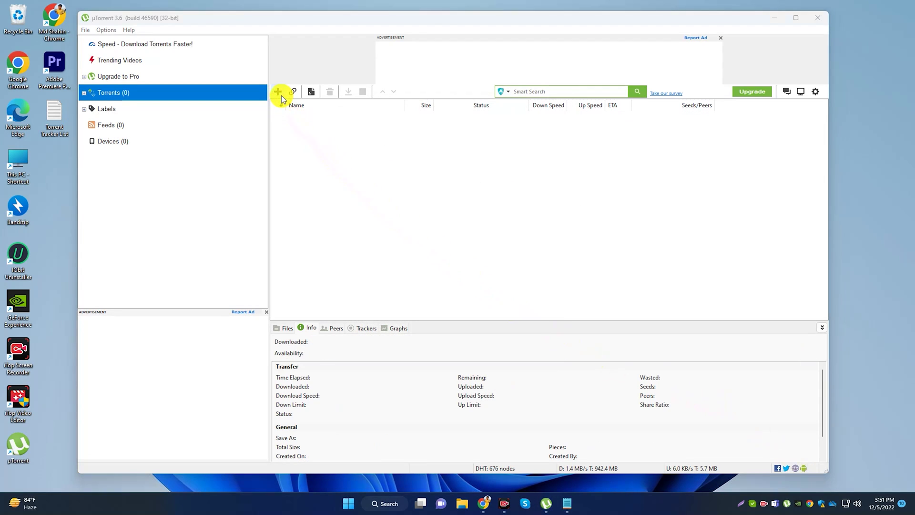
# Step: Add the CrazyHD.com Adobe Photoshop 2023 torrent file from the Downloads folder and accept the default add-torrent options
pyautogui.click(280, 95)
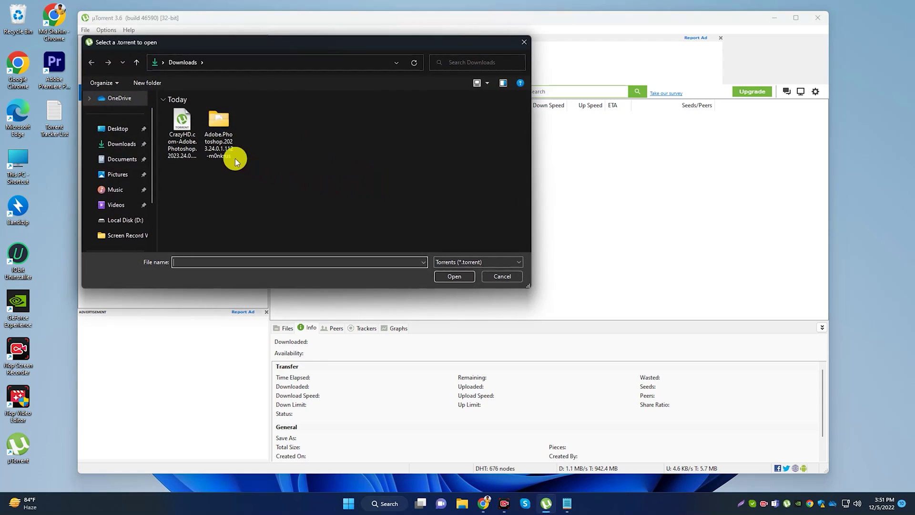
pyautogui.click(183, 136)
pyautogui.doubleClick(182, 135)
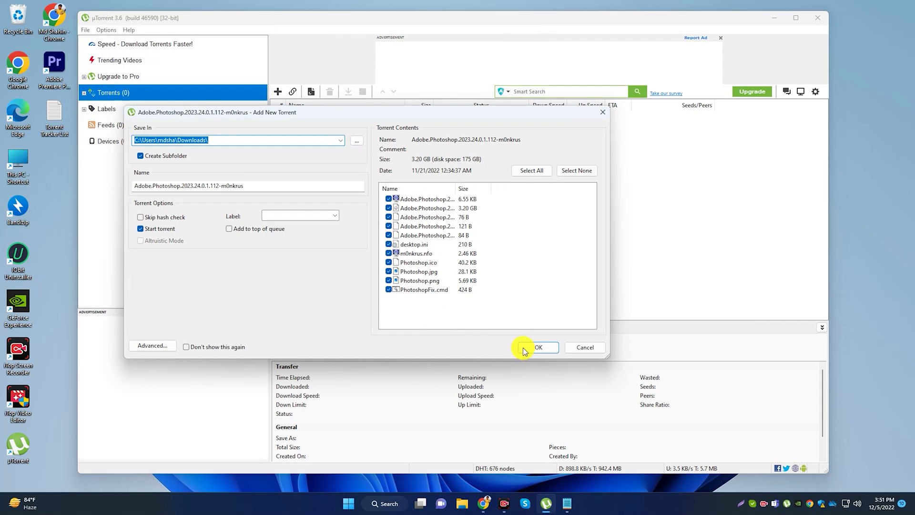
pyautogui.click(538, 347)
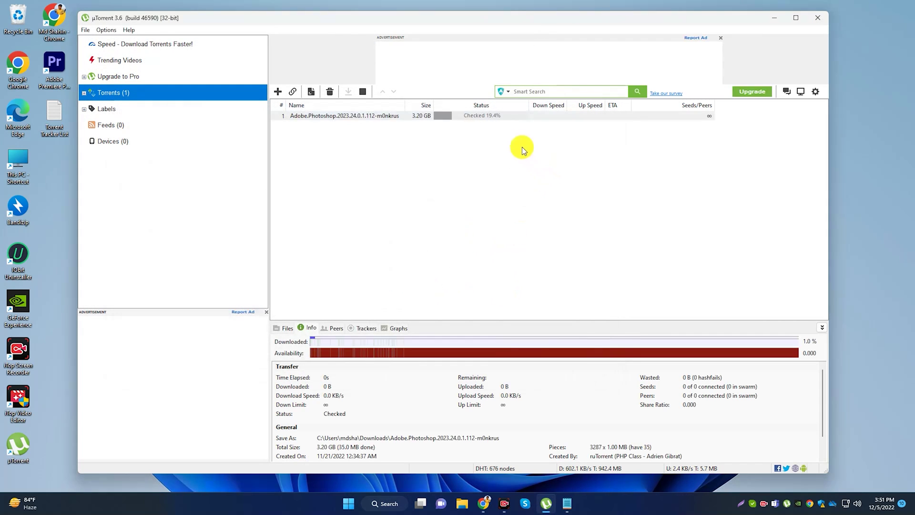